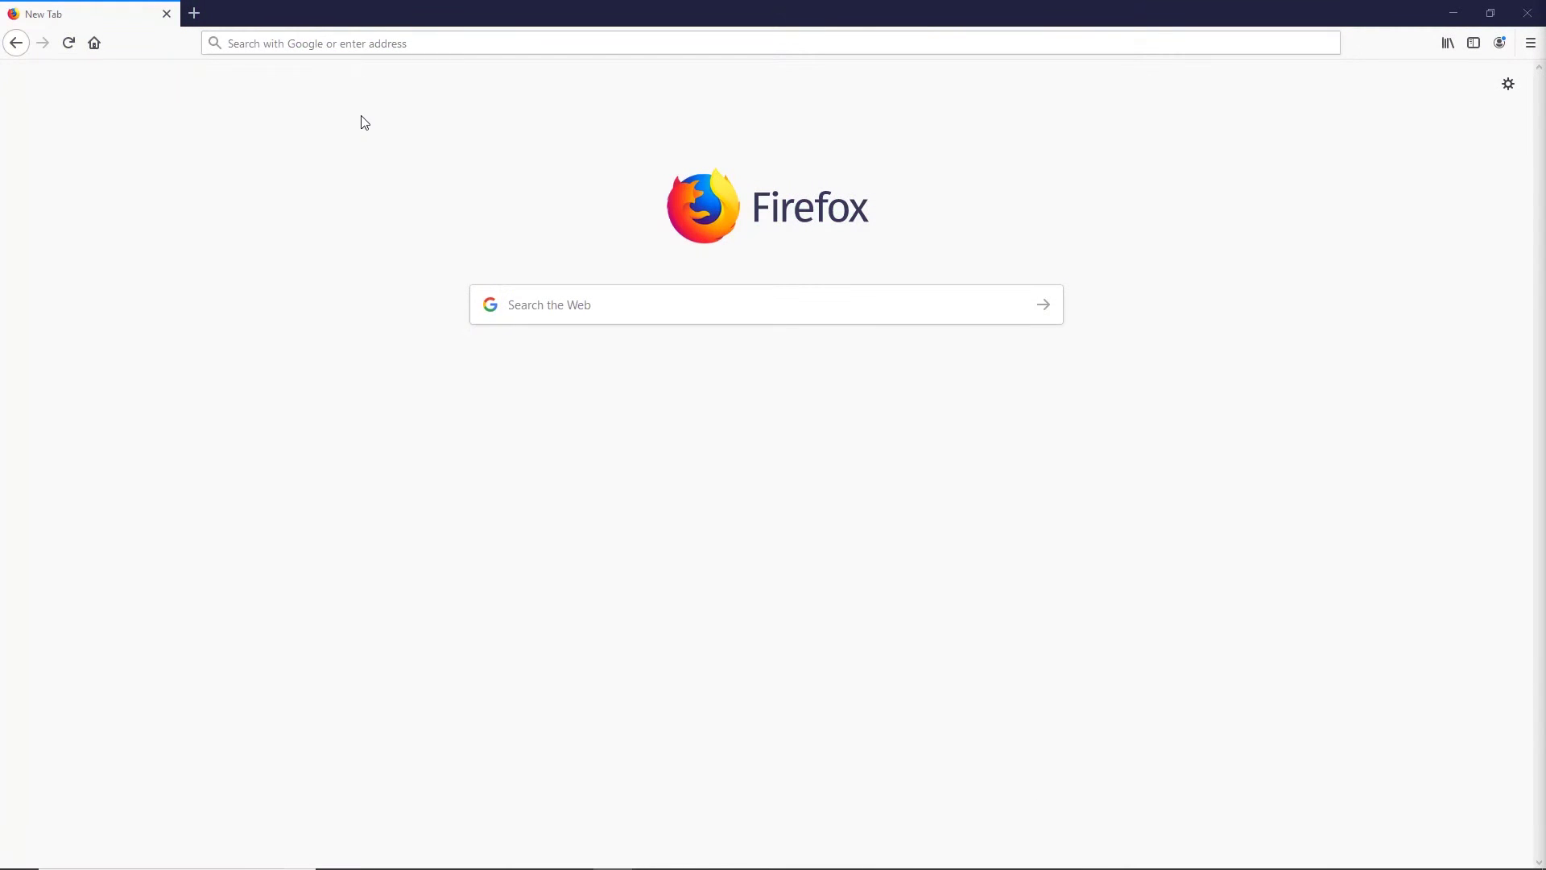
Go to enroll.aps.edu in Firefox to load the ParentVUE Online Registration login page.
{"action": "left_click", "coordinate": [337, 42]}
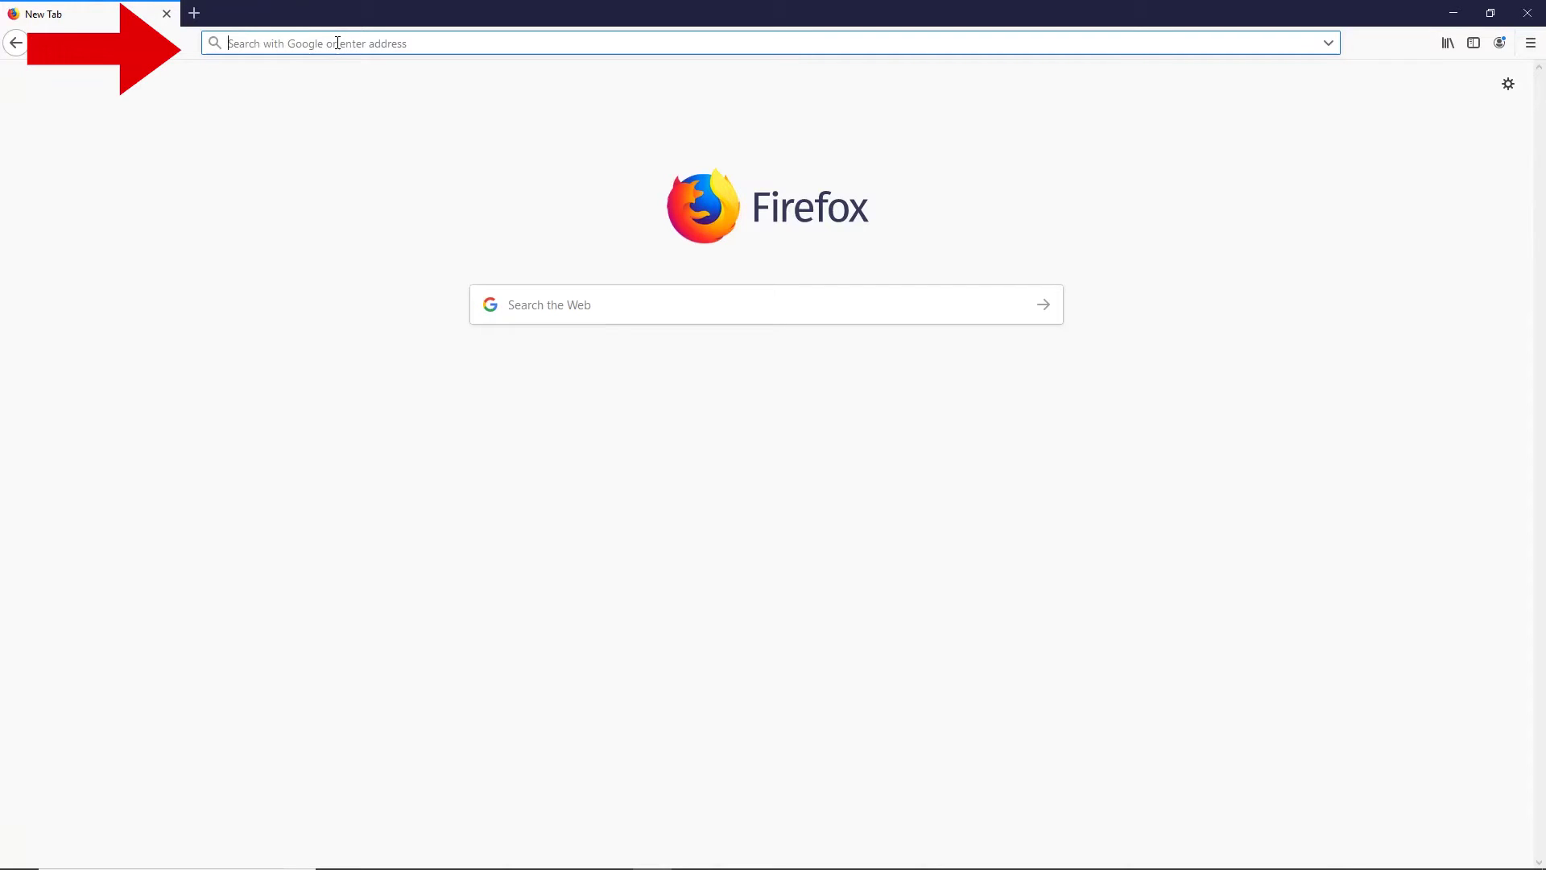
{"action": "type", "text": "enrol"}
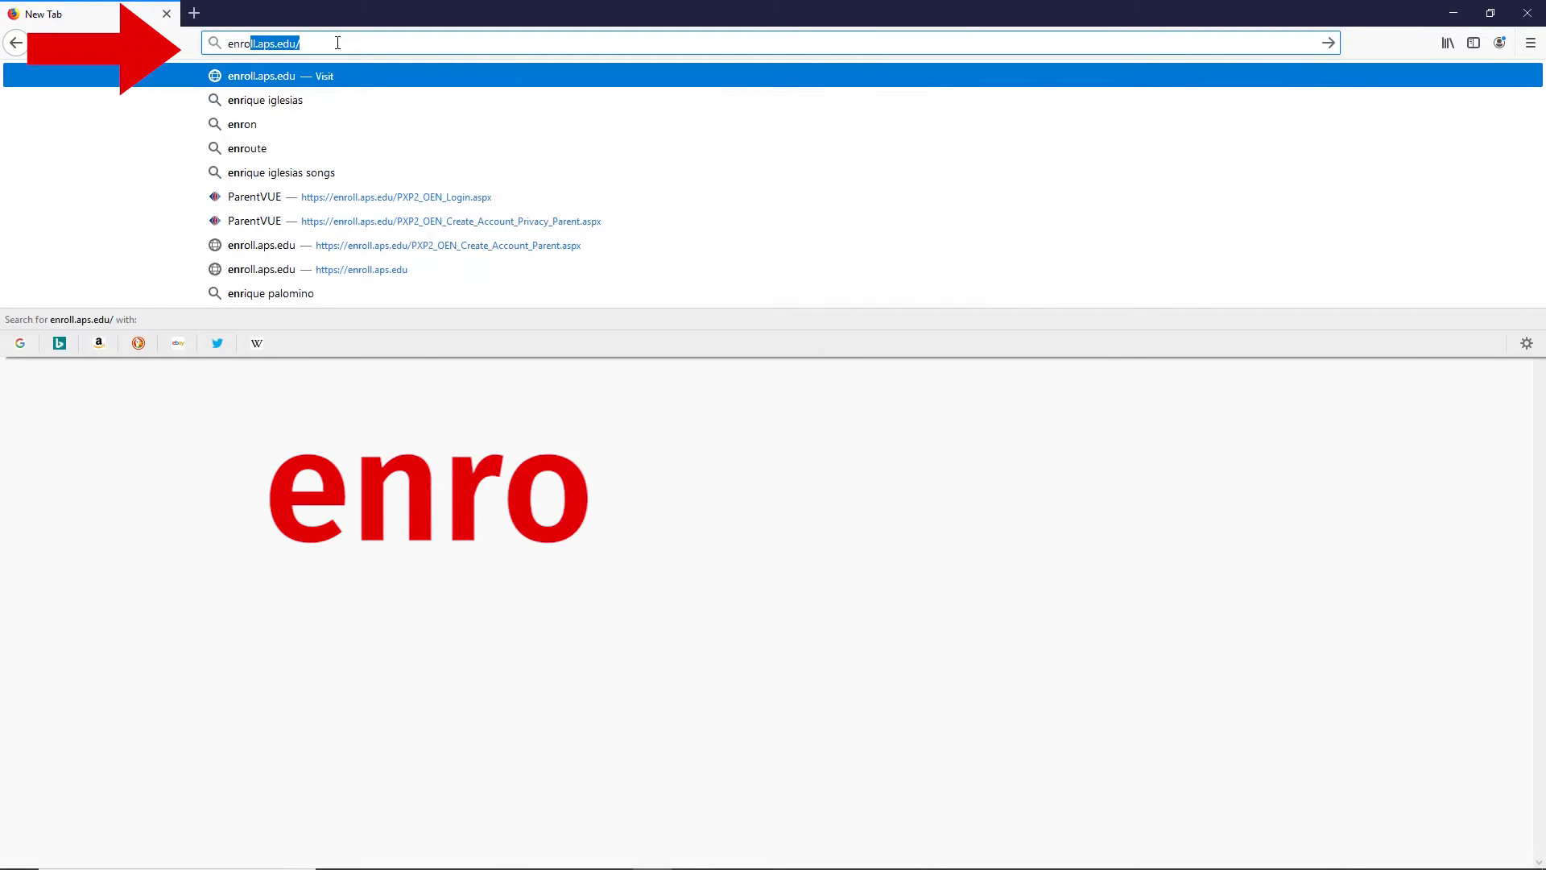
{"action": "type", "text": "l.a"}
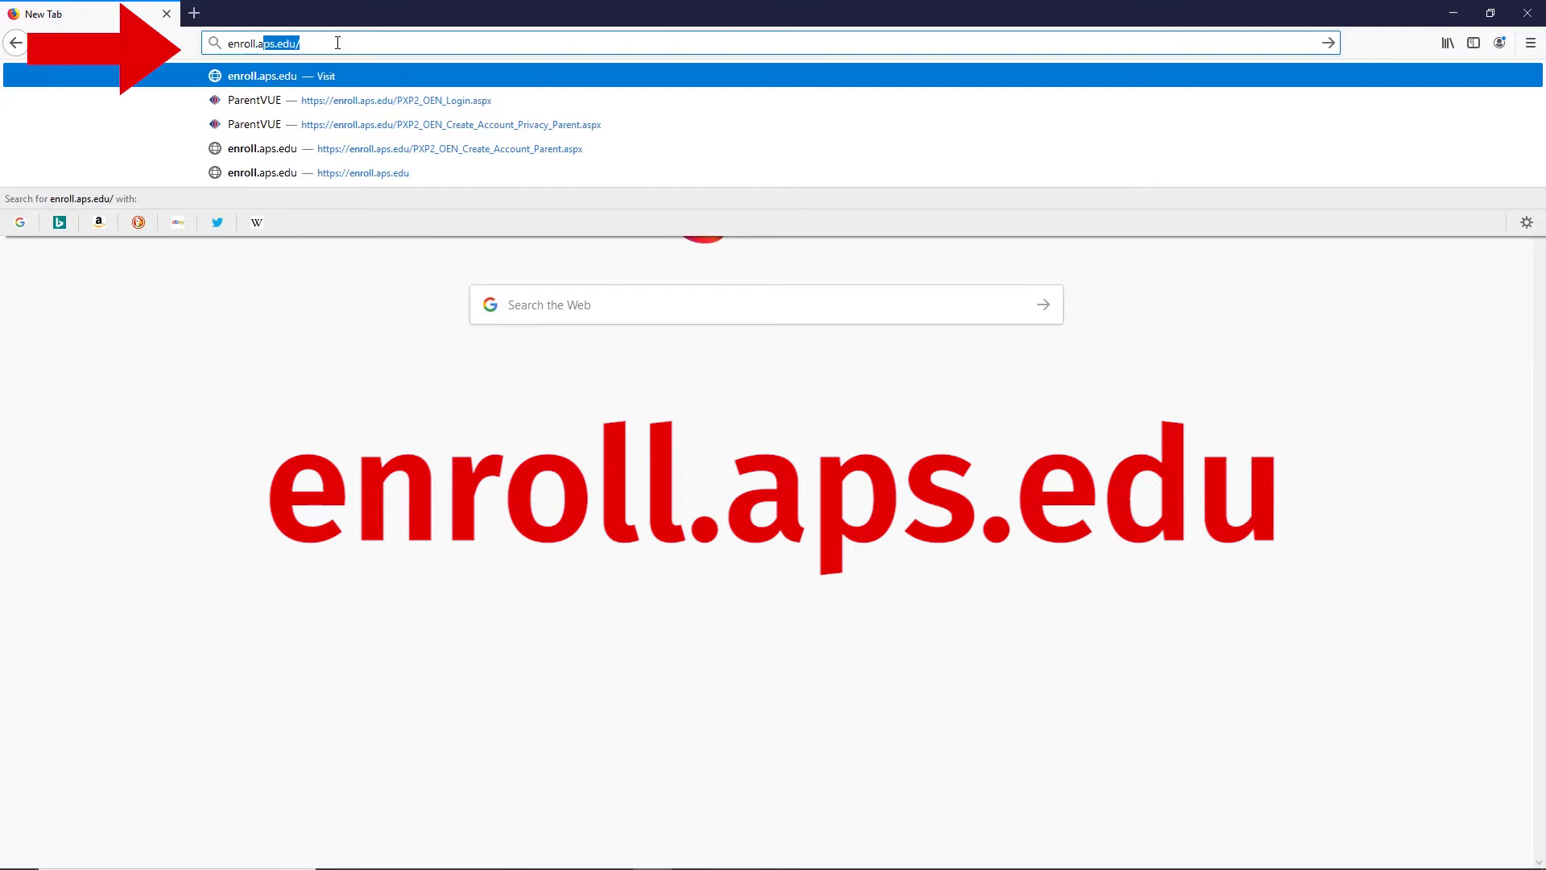
{"action": "type", "text": "ps.edu"}
{"action": "key", "text": "Return"}
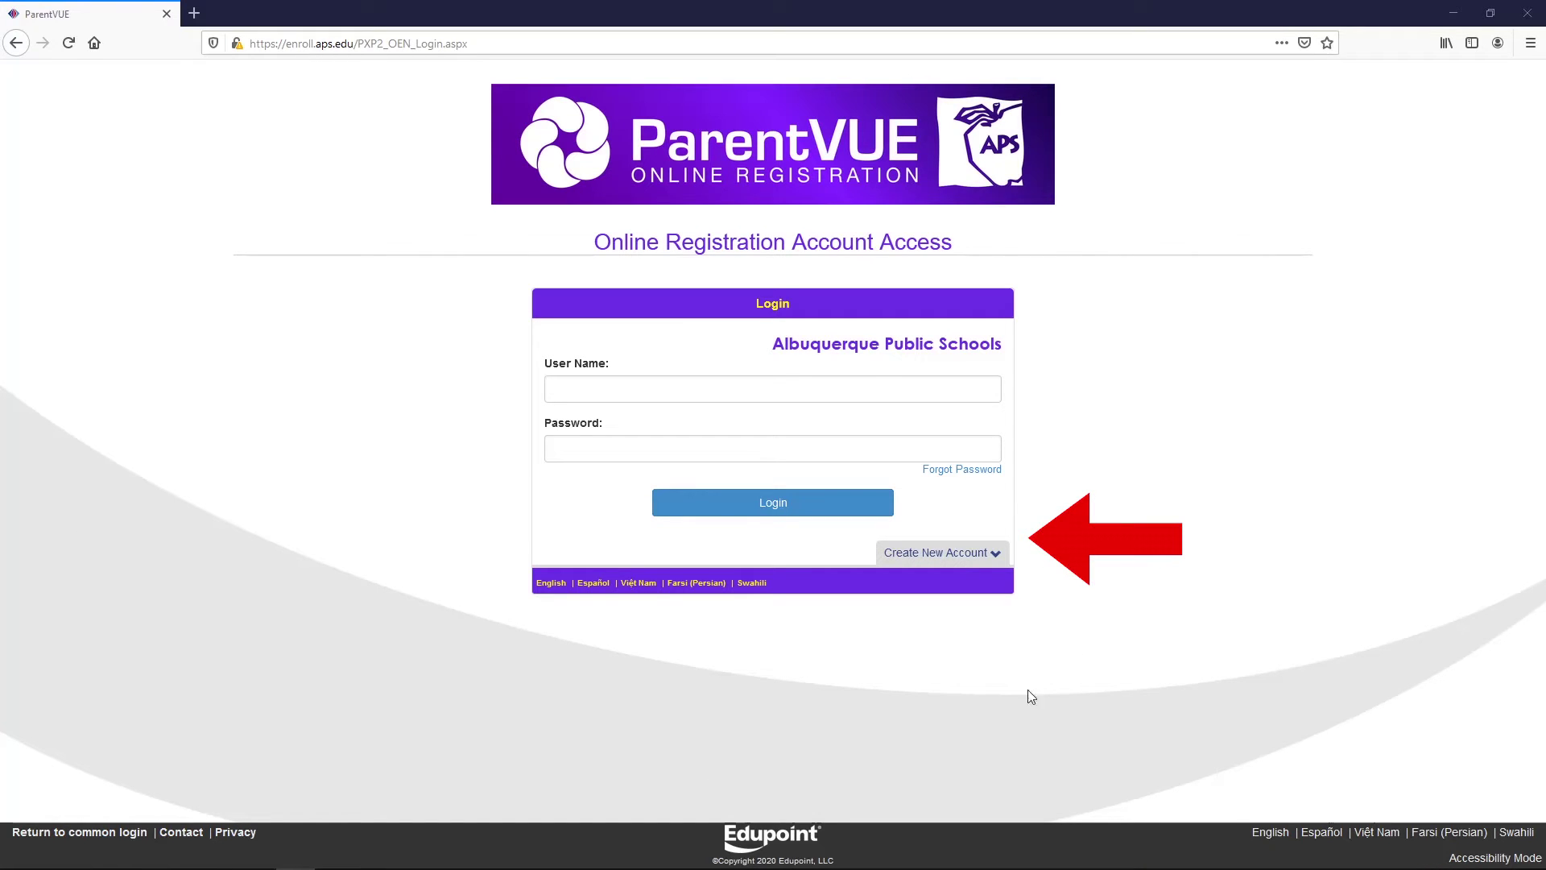
Choose Create a New Account and answer No to the four APS student, registration and transfer questions.
{"action": "left_click", "coordinate": [953, 562]}
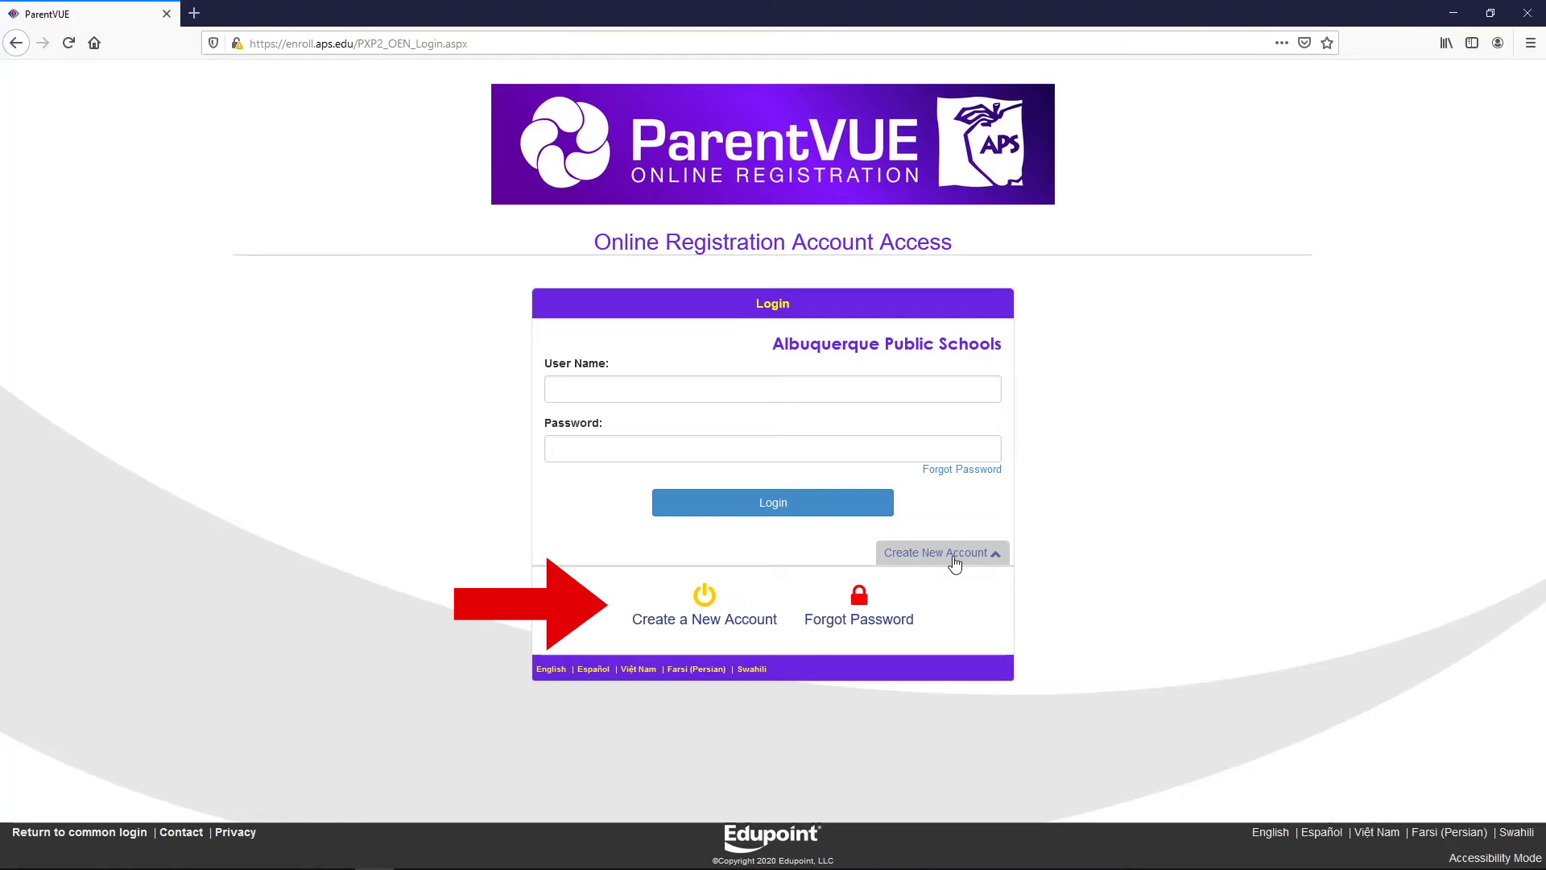
{"action": "left_click", "coordinate": [704, 587]}
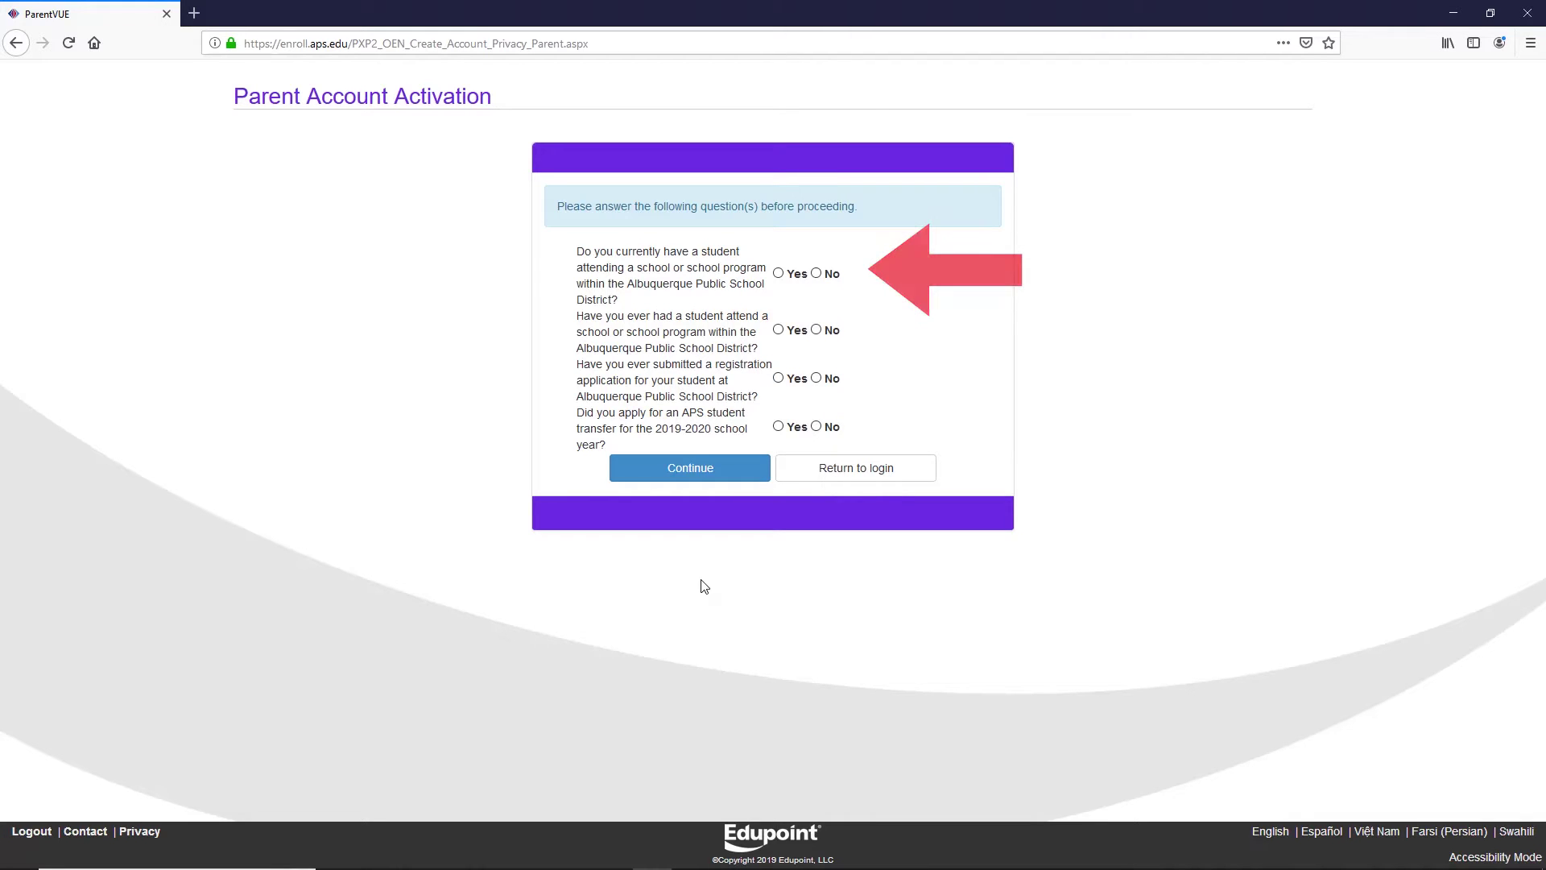
{"action": "left_click", "coordinate": [816, 273]}
{"action": "left_click", "coordinate": [815, 329]}
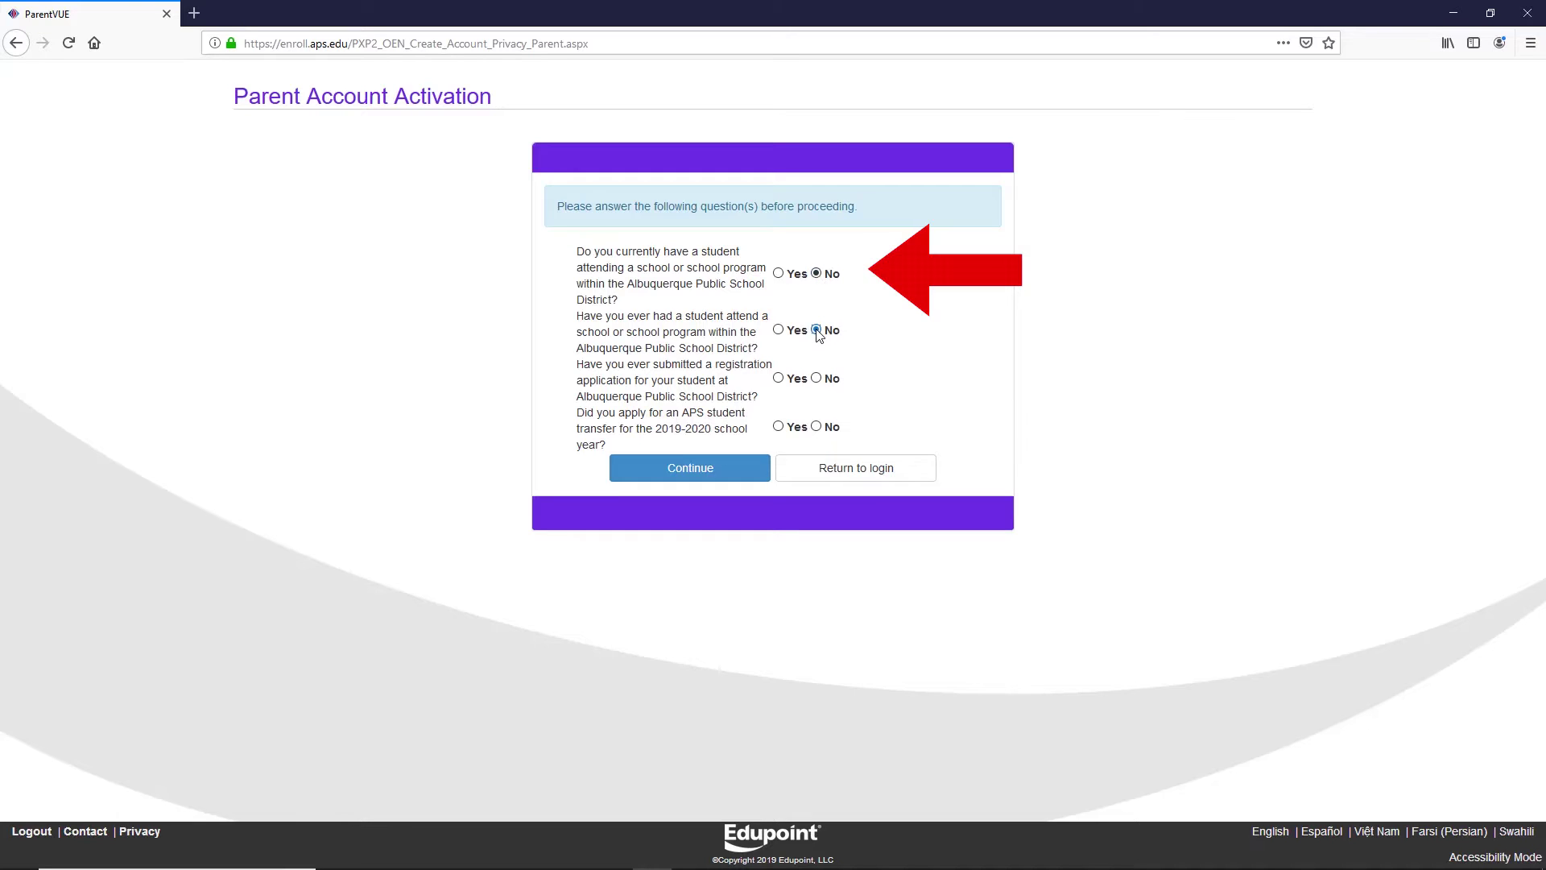
{"action": "left_click", "coordinate": [817, 379]}
{"action": "left_click", "coordinate": [817, 426]}
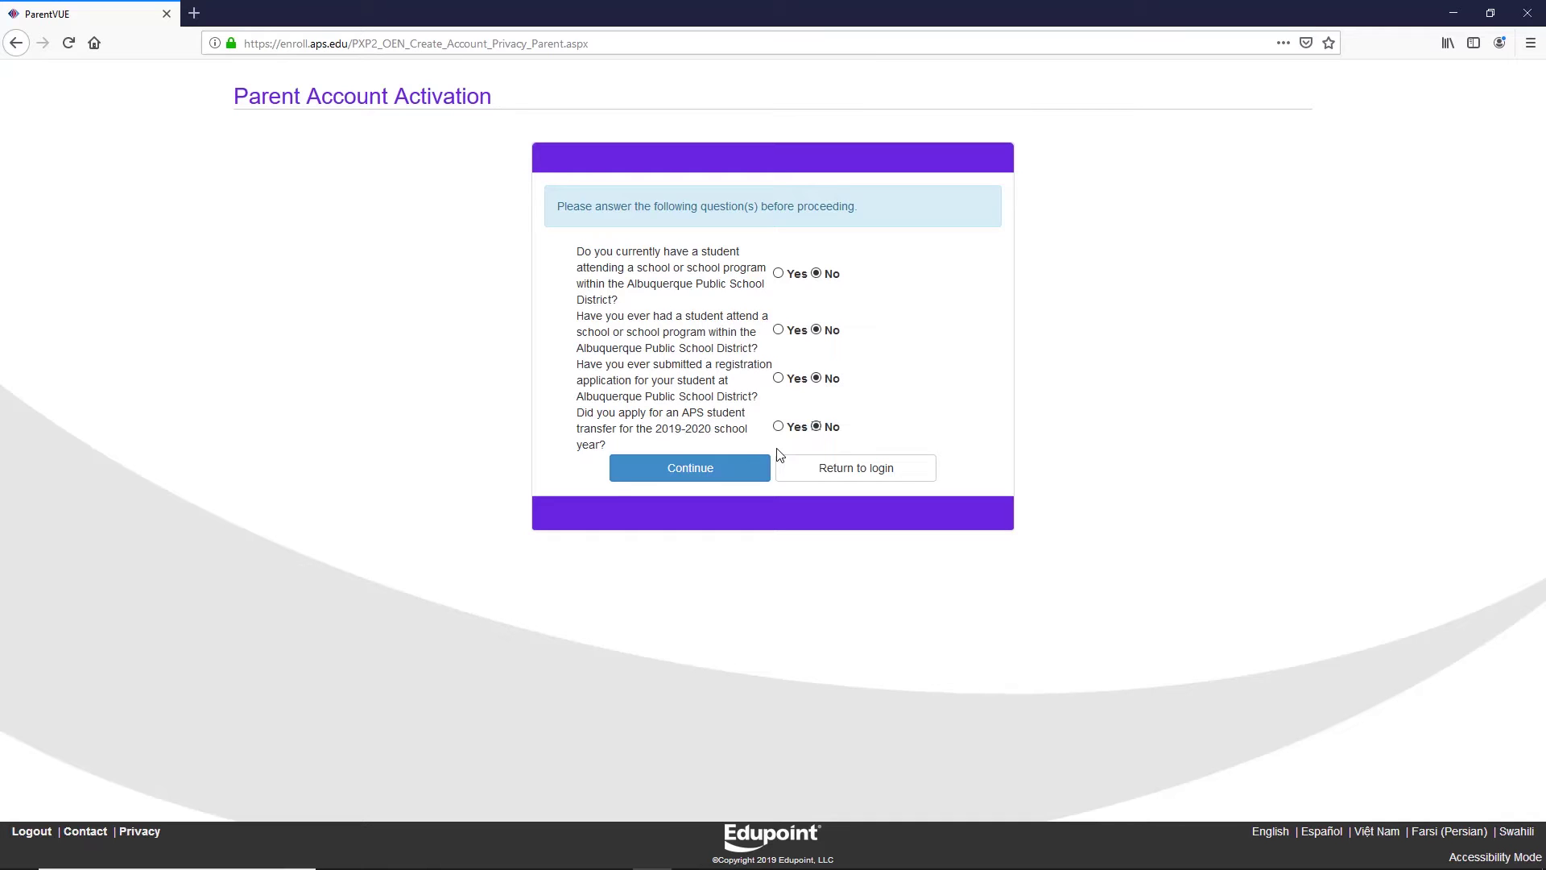
{"action": "left_click", "coordinate": [705, 470]}
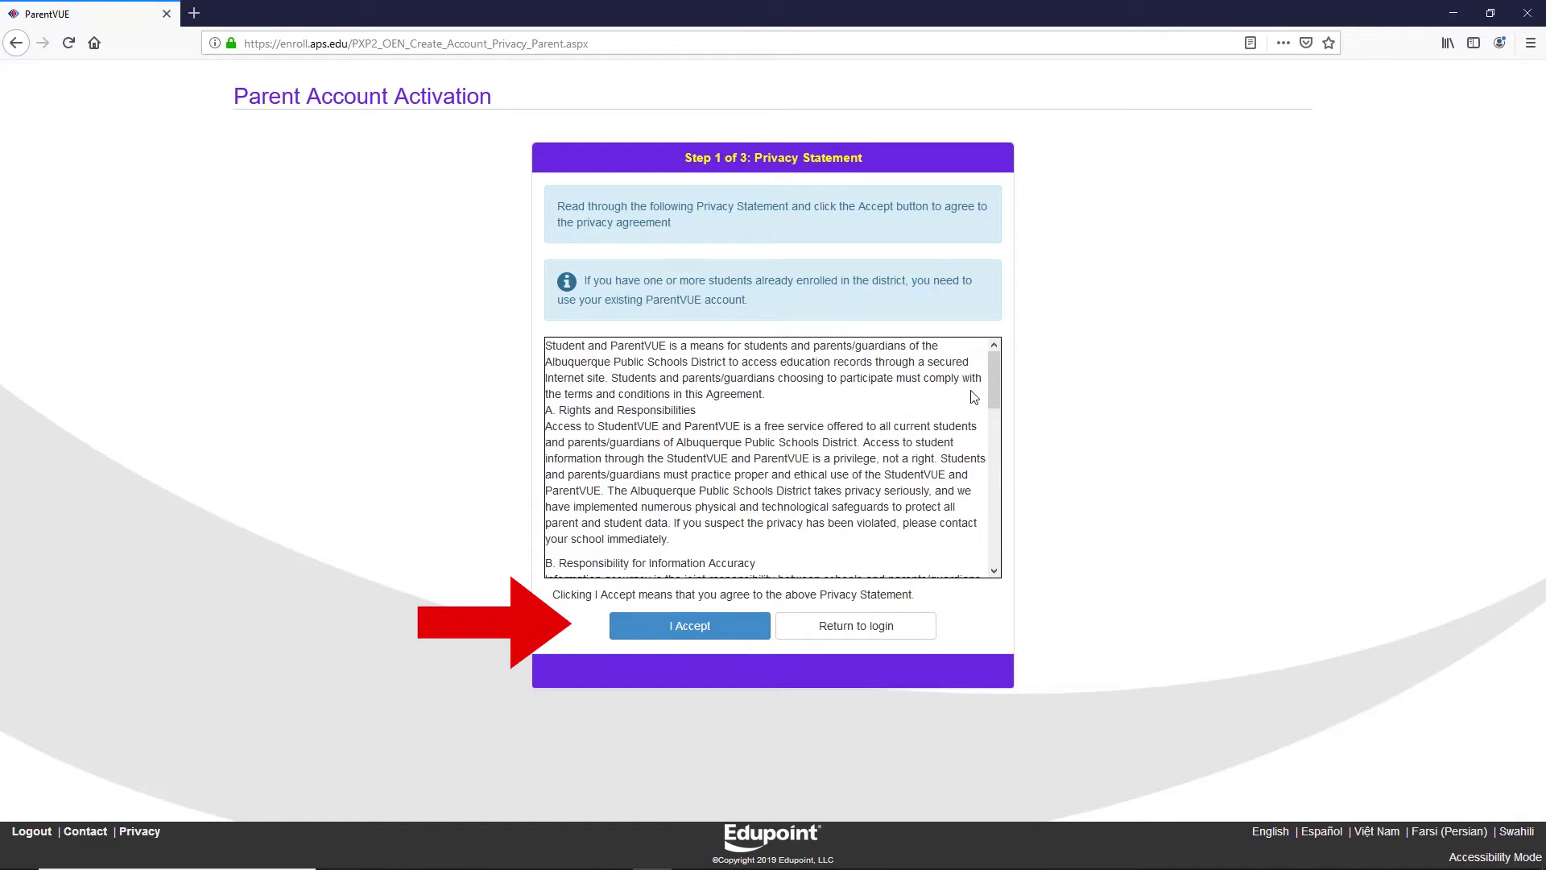
Scroll through the Privacy Statement agreement text.
{"action": "left_click_drag", "start_coordinate": [993, 365], "coordinate": [995, 532]}
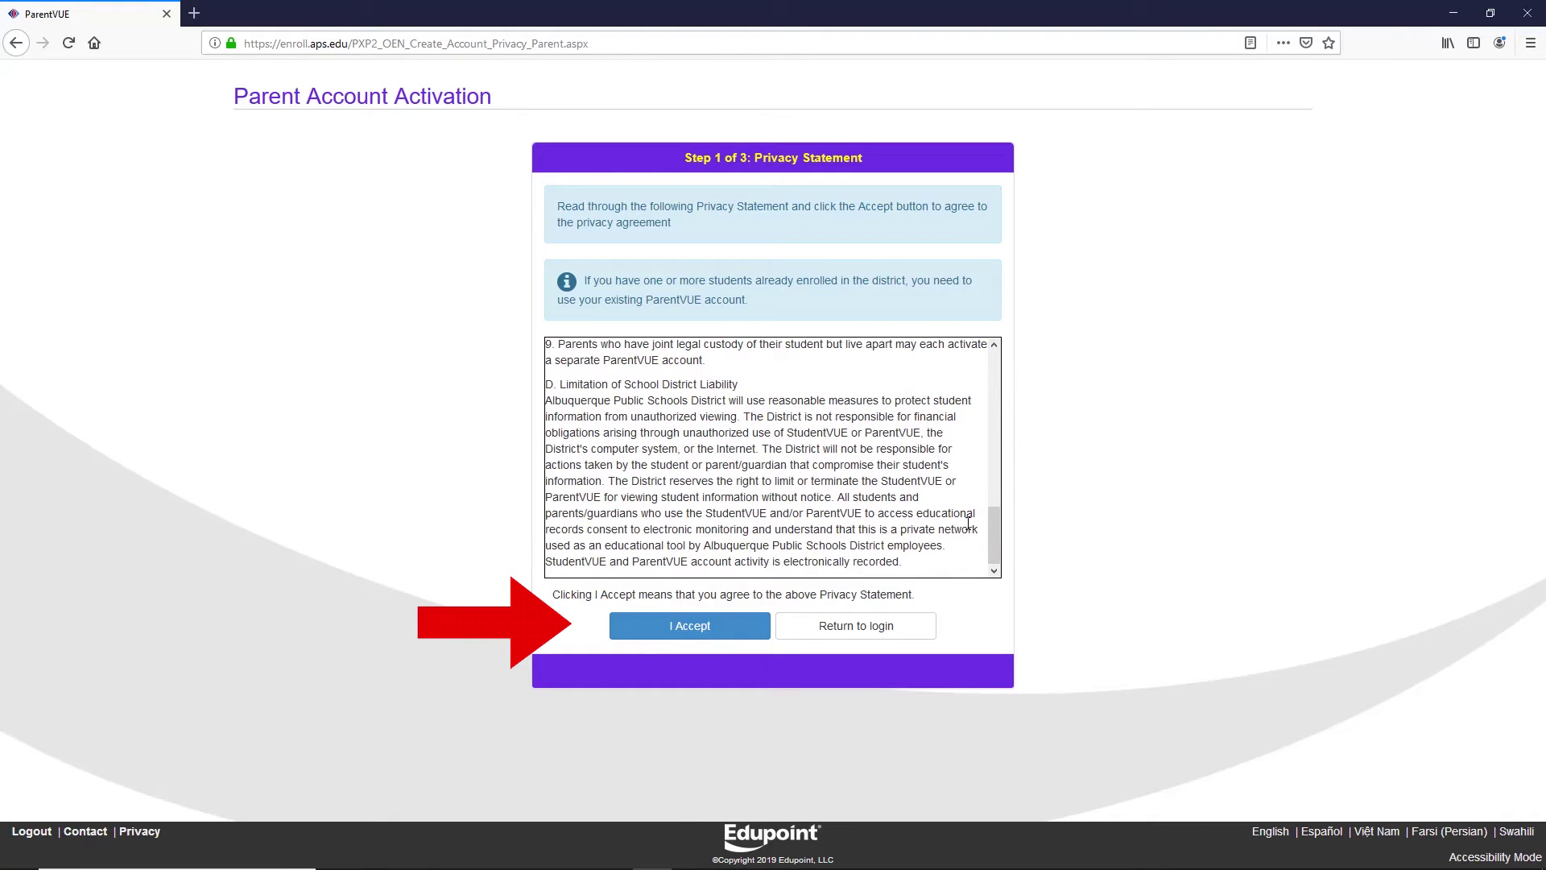
Accept the privacy statement, then enter the parent's first name, last name and e-mail address twice.
{"action": "left_click", "coordinate": [690, 632]}
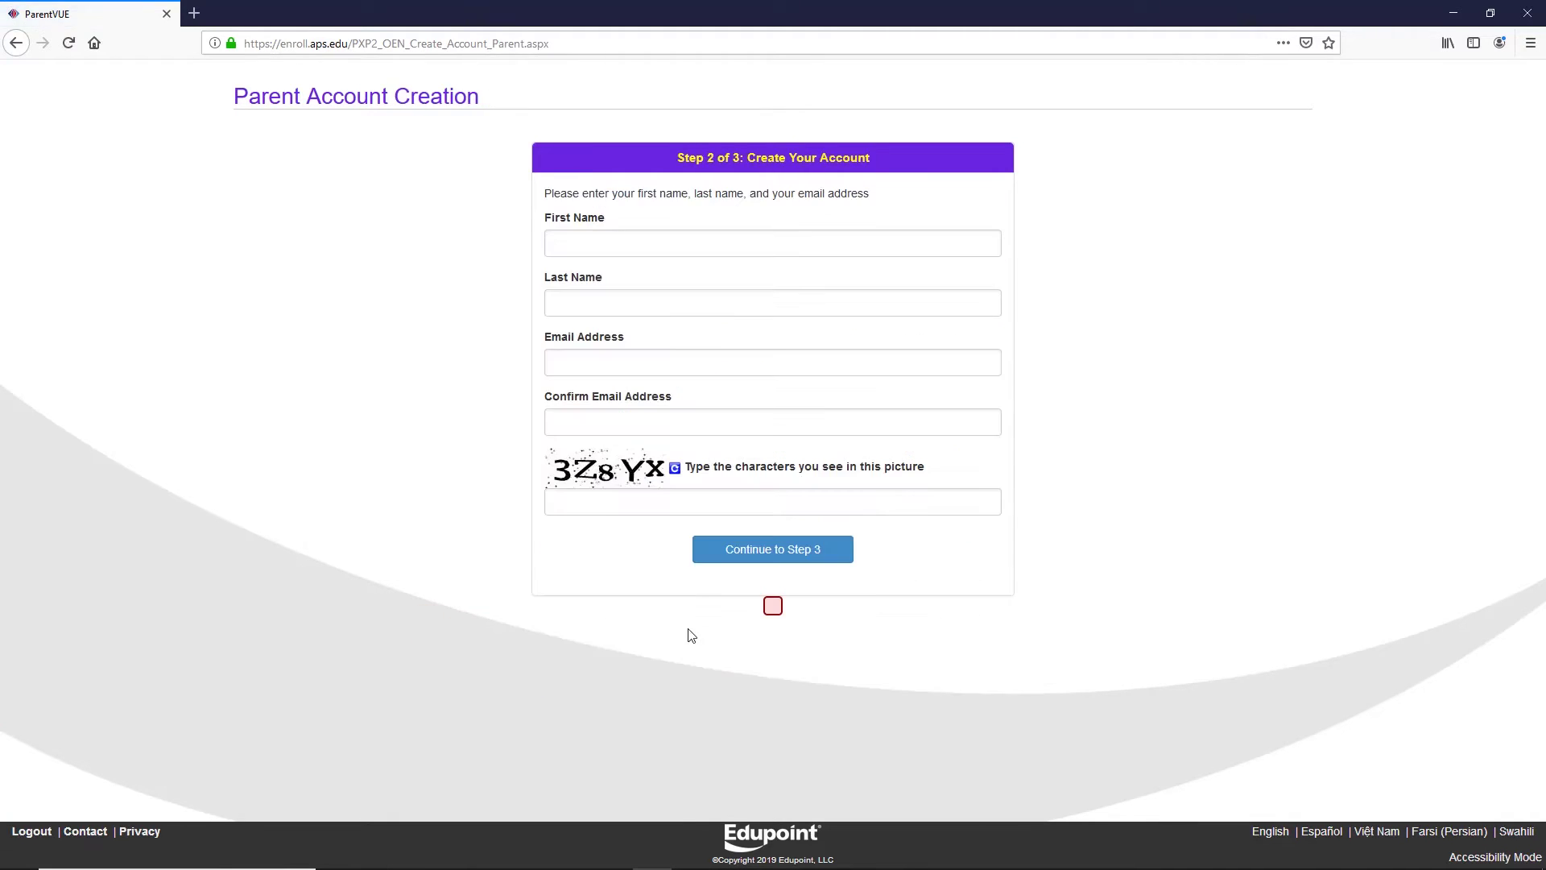
{"action": "left_click", "coordinate": [638, 244]}
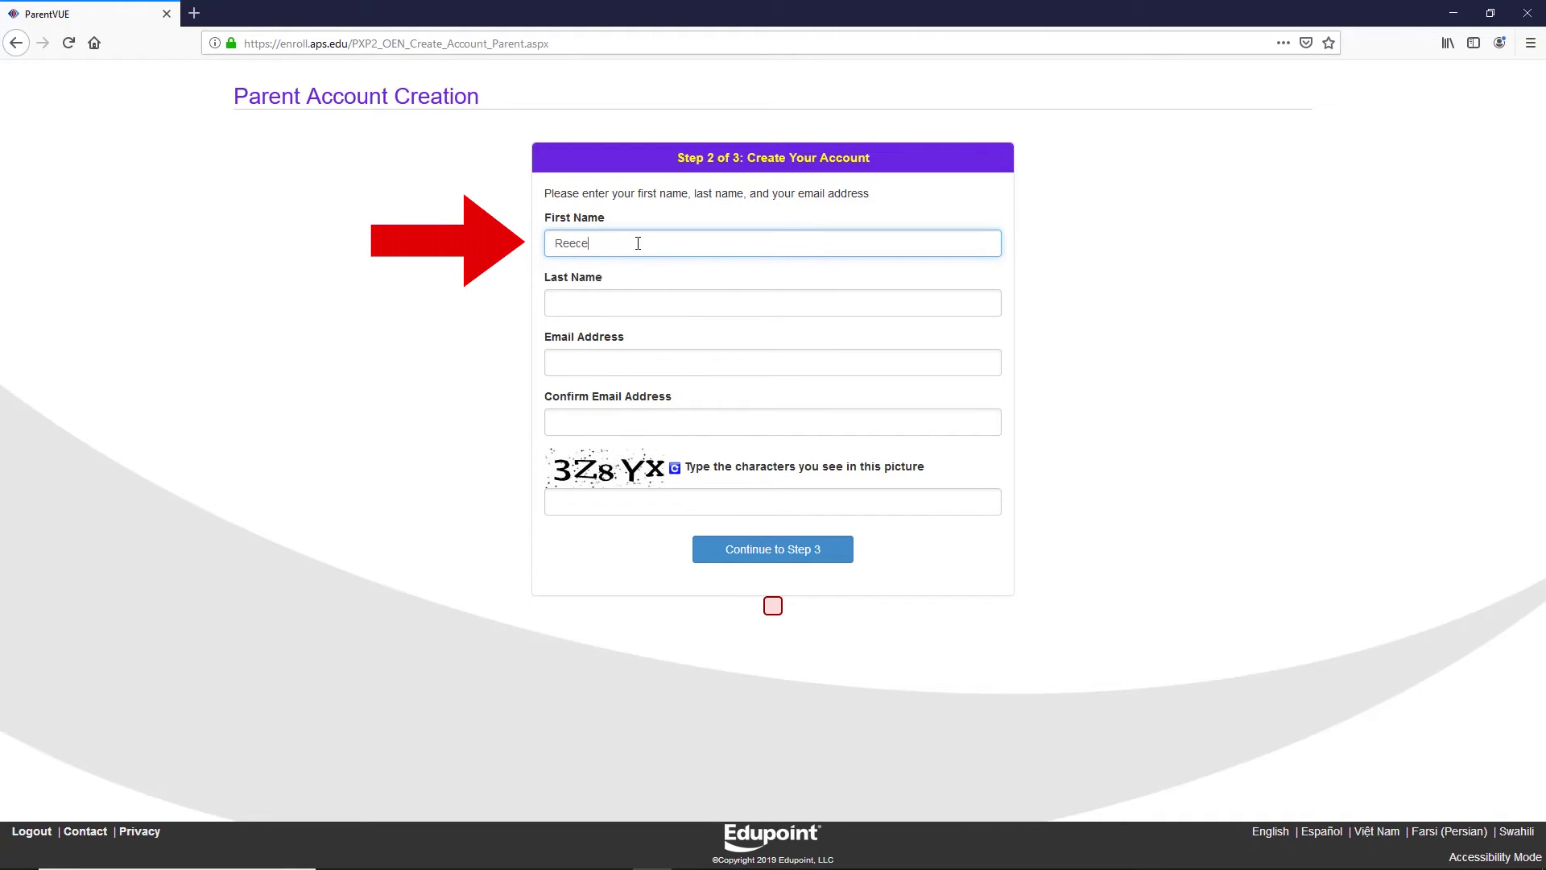
{"action": "left_click", "coordinate": [577, 301]}
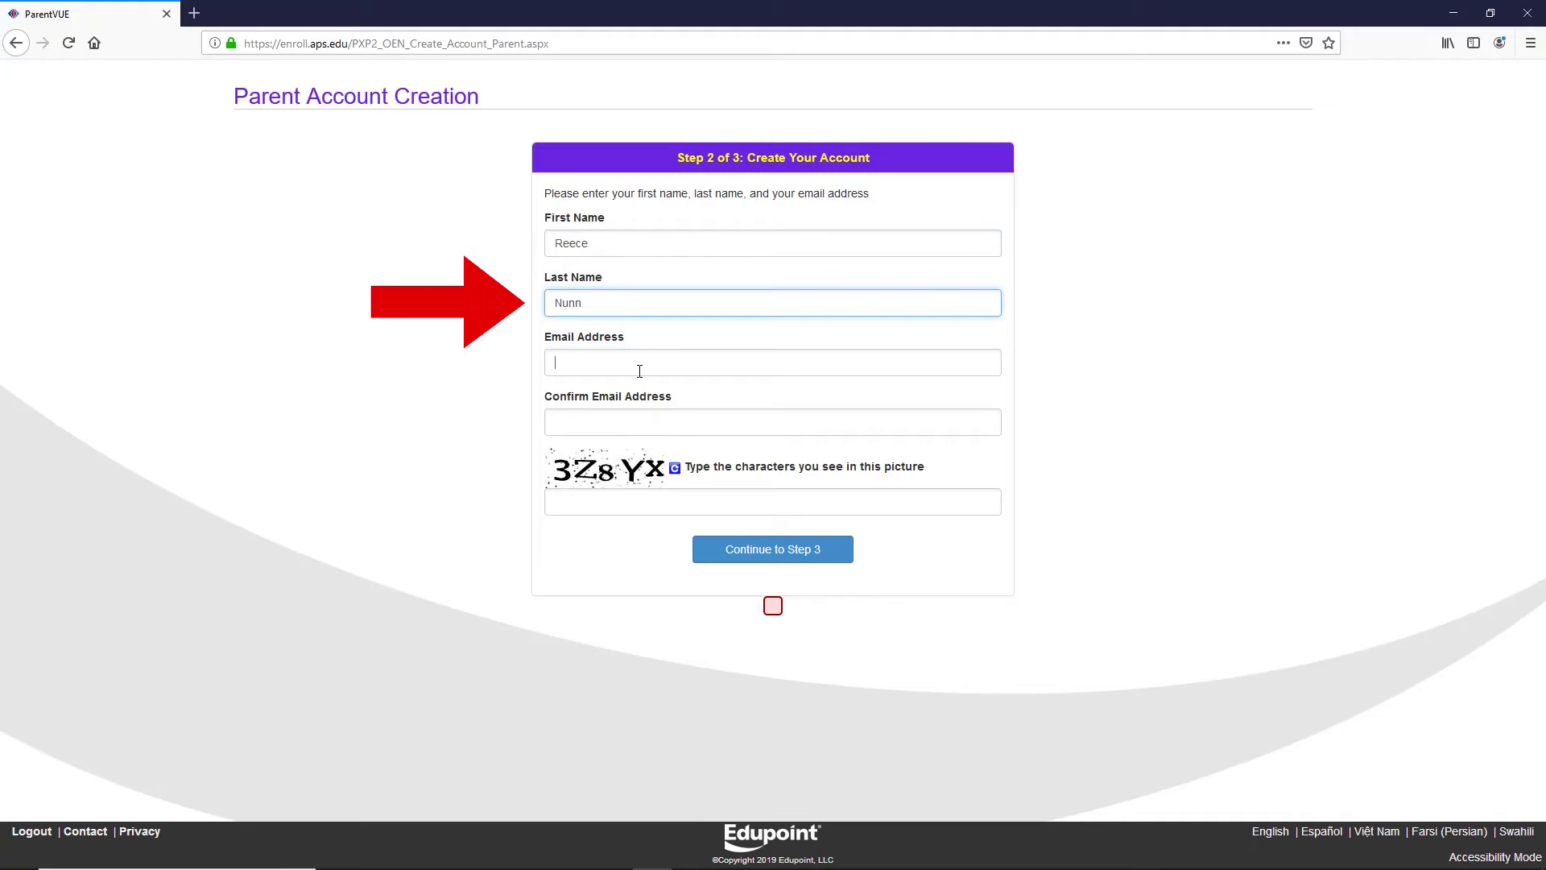
{"action": "left_click", "coordinate": [640, 370]}
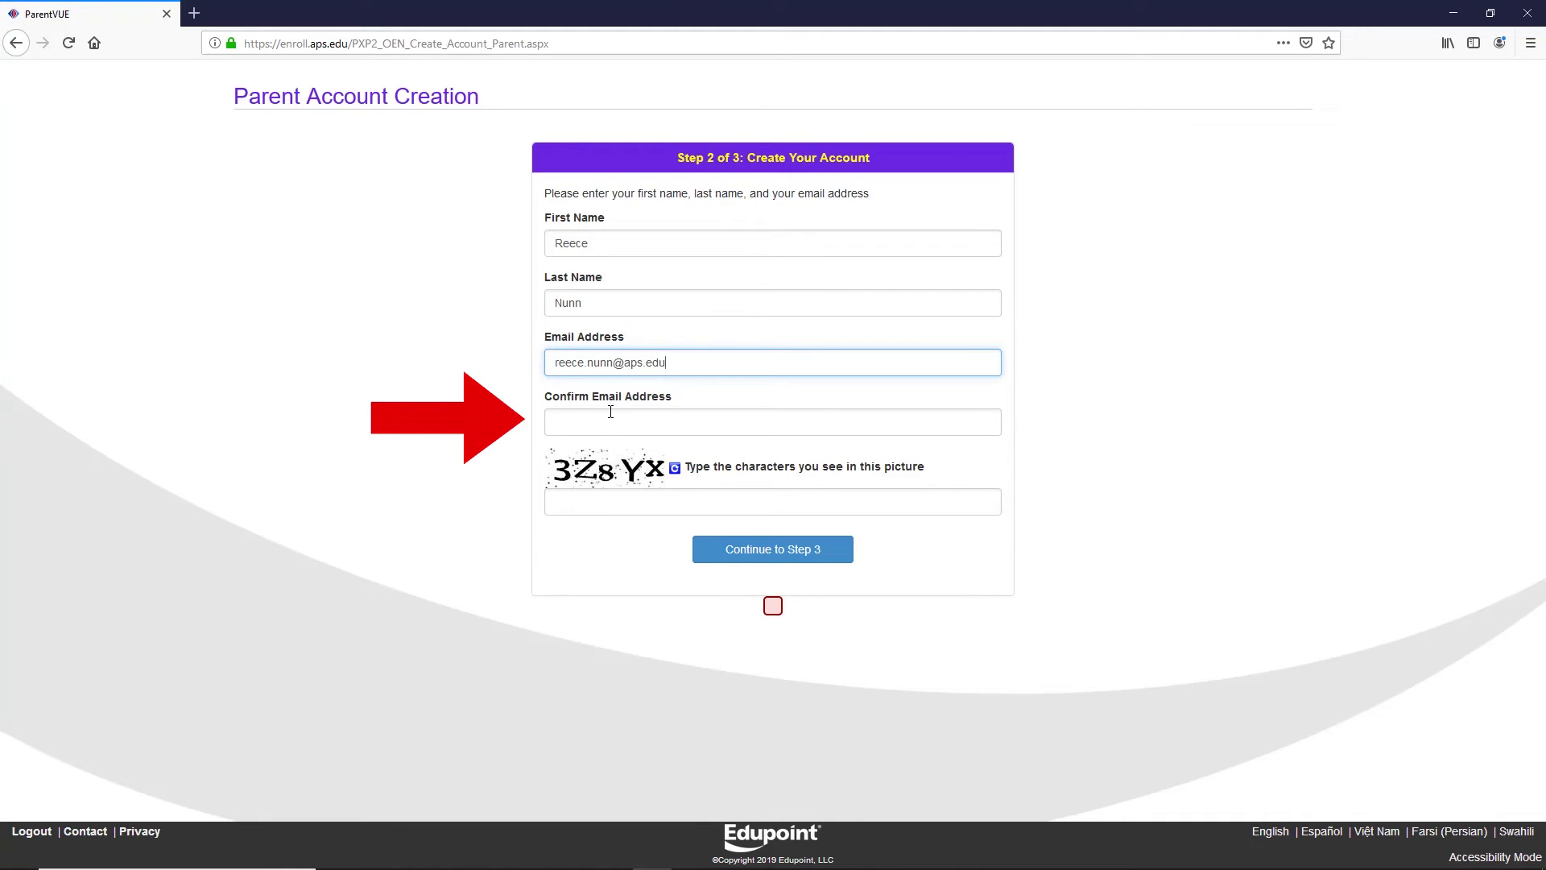
{"action": "left_click", "coordinate": [611, 411]}
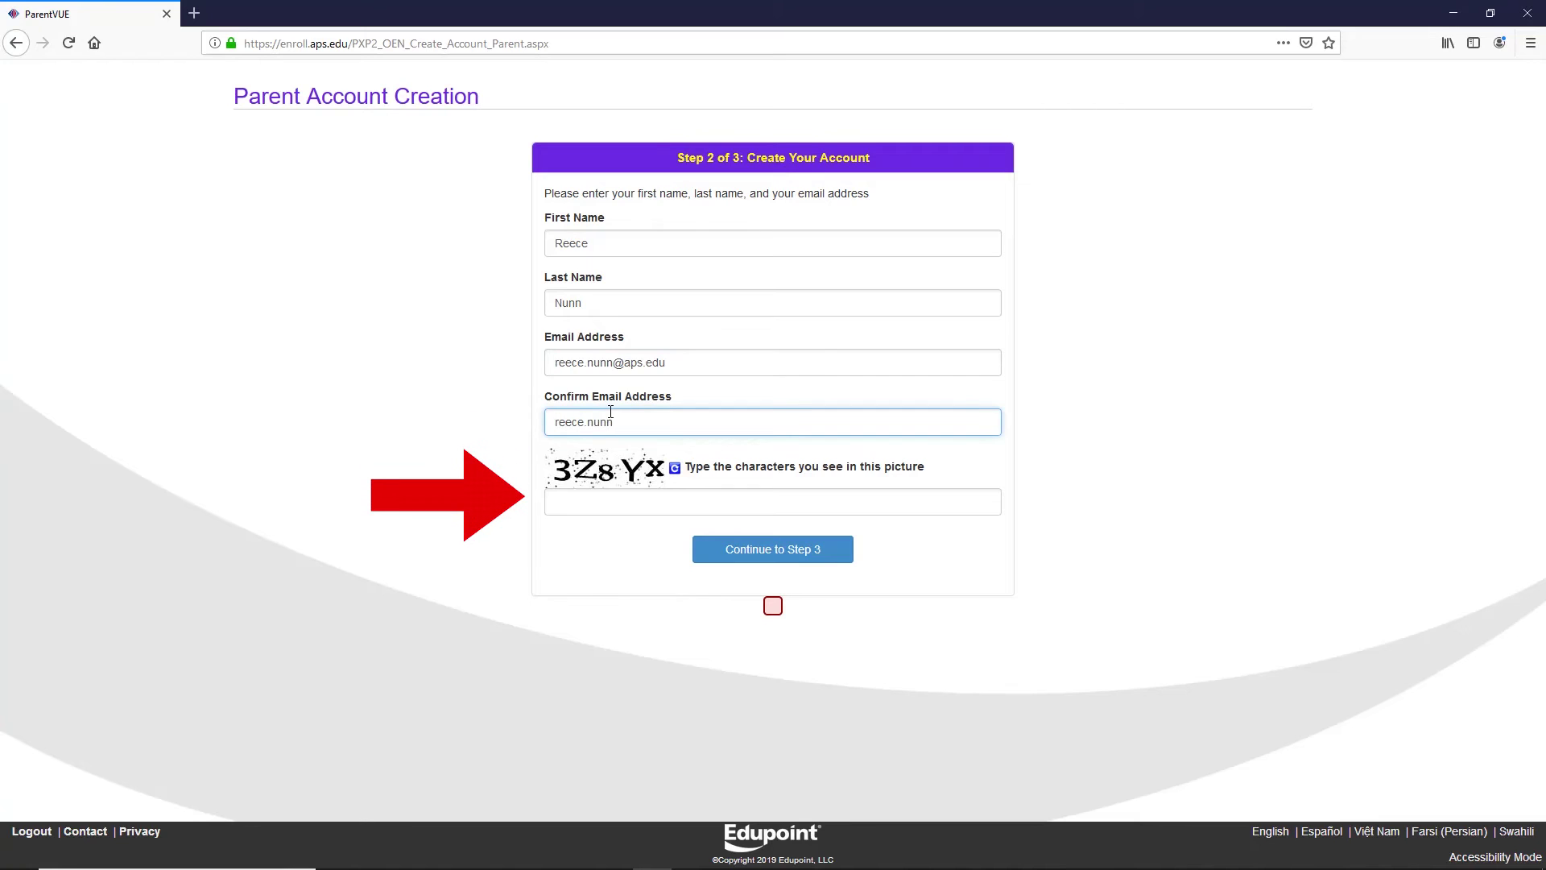
Enter the characters shown in the captcha picture and submit the account form.
{"action": "left_click", "coordinate": [581, 513]}
{"action": "type", "text": "3"}
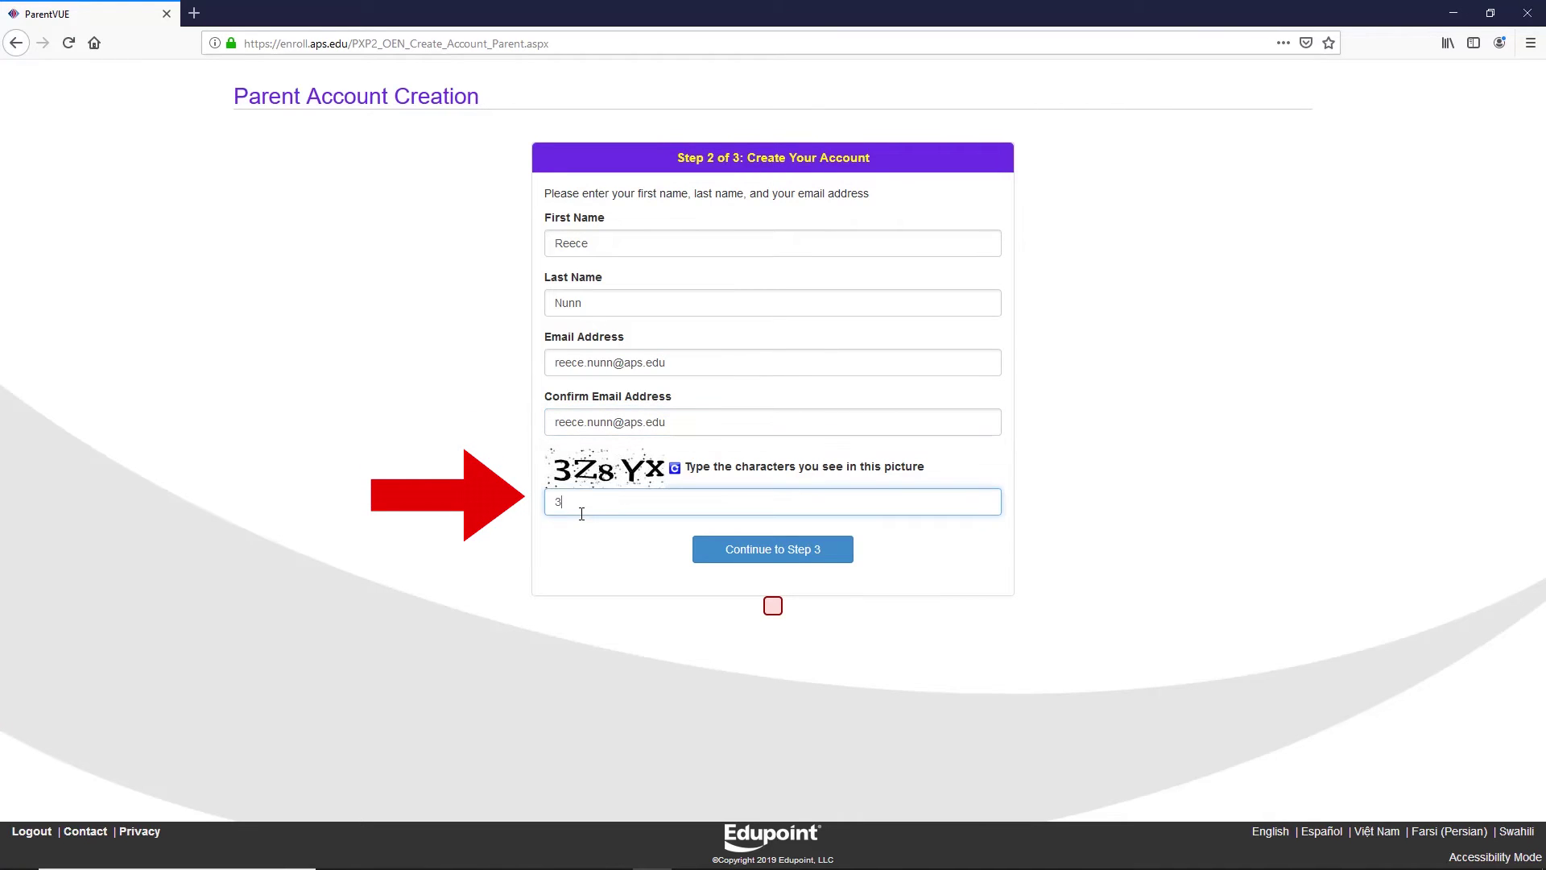
{"action": "type", "text": "Z8YX"}
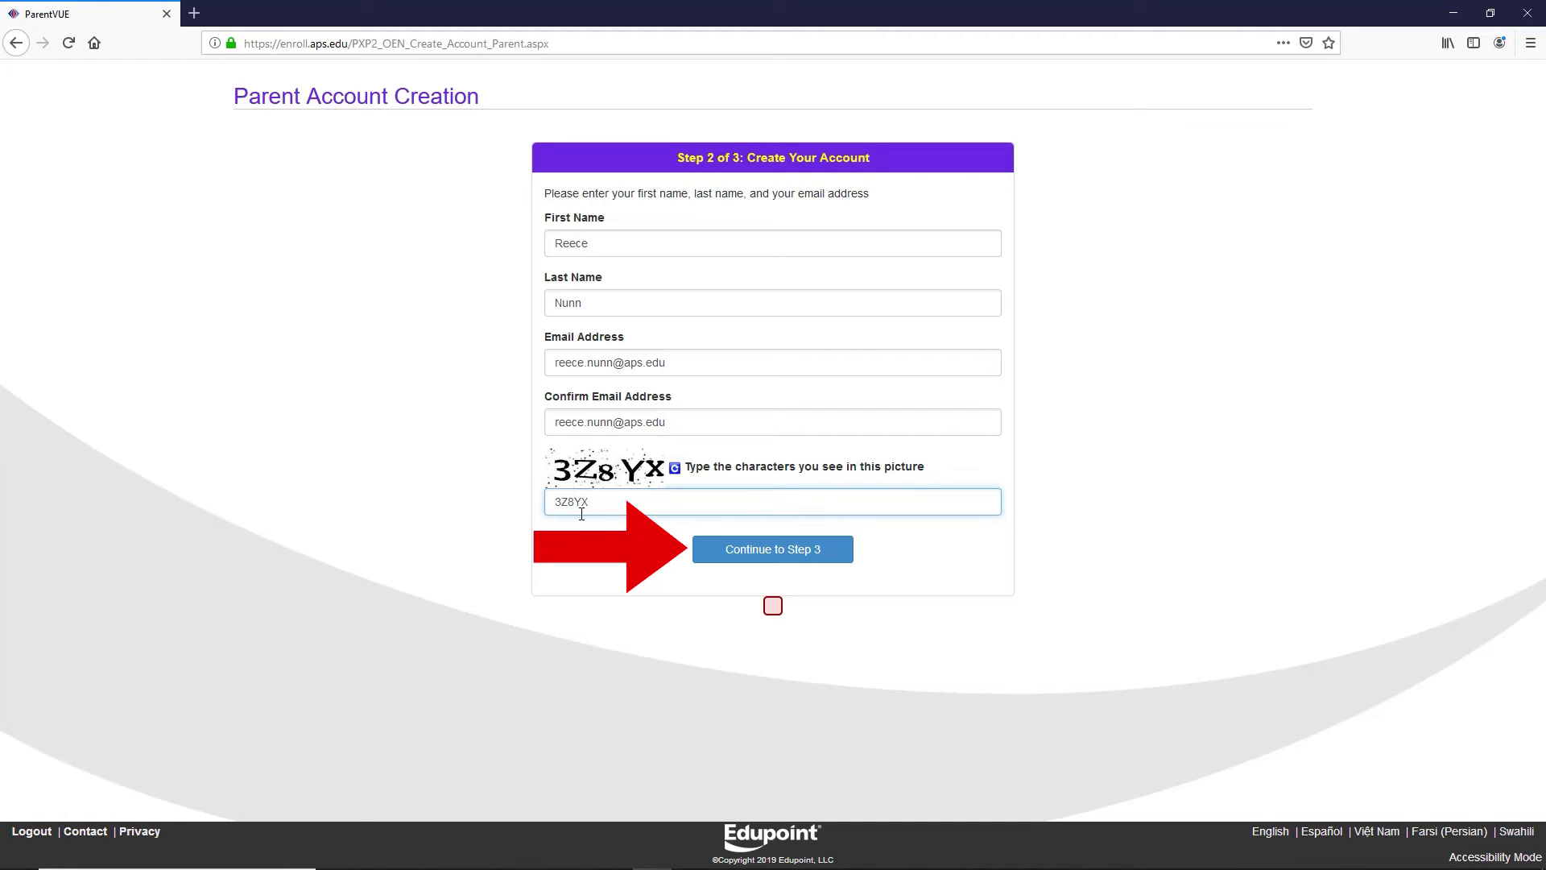
{"action": "left_click", "coordinate": [781, 549]}
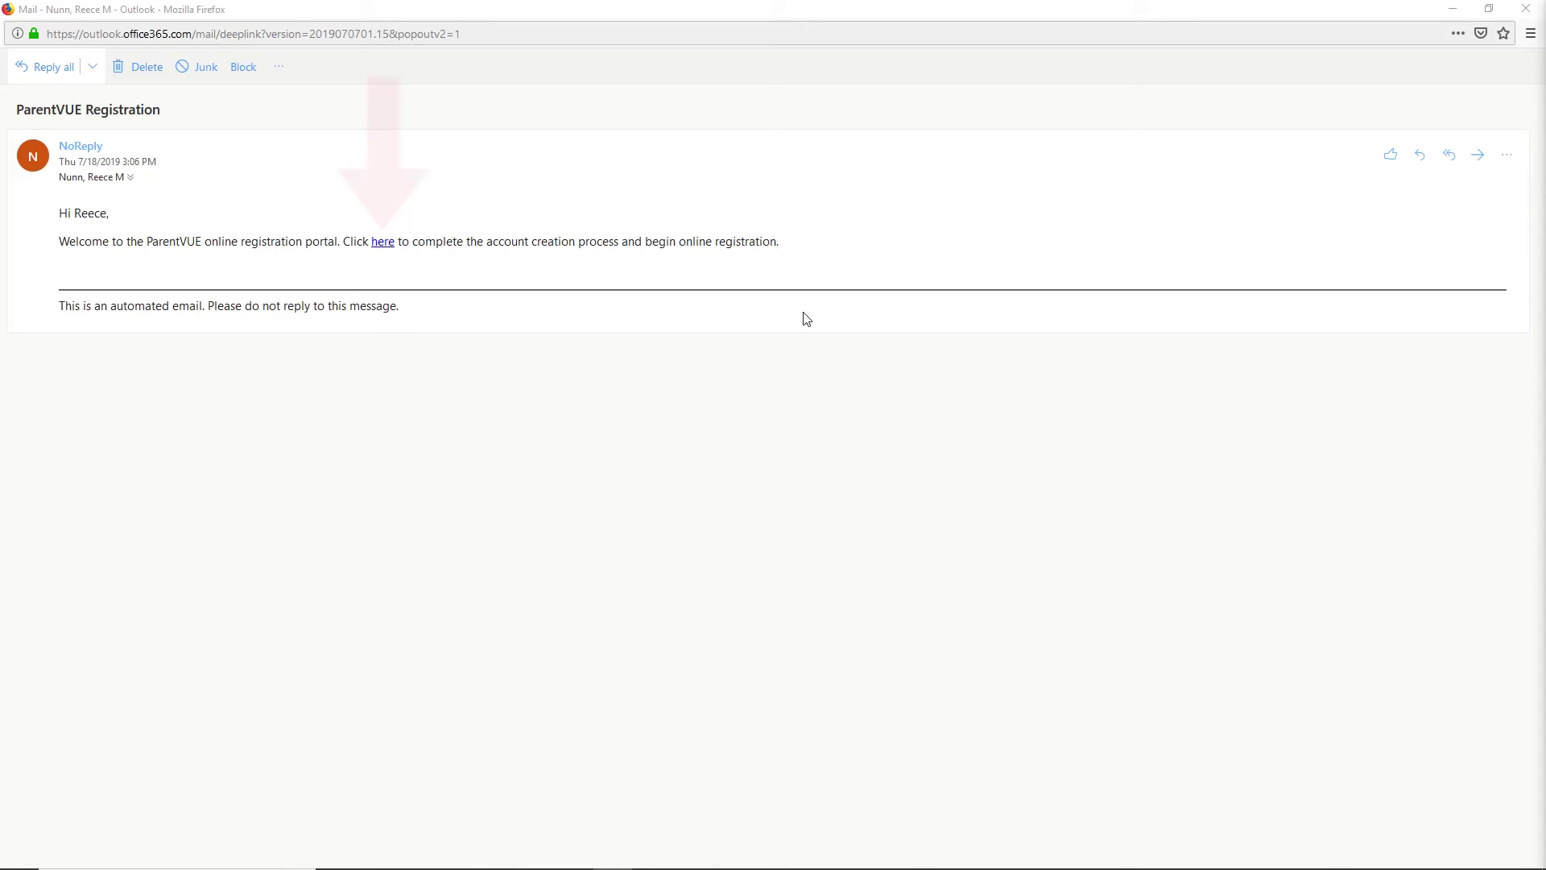
Follow the 'here' completion link in the ParentVUE Registration email.
{"action": "left_click", "coordinate": [383, 242]}
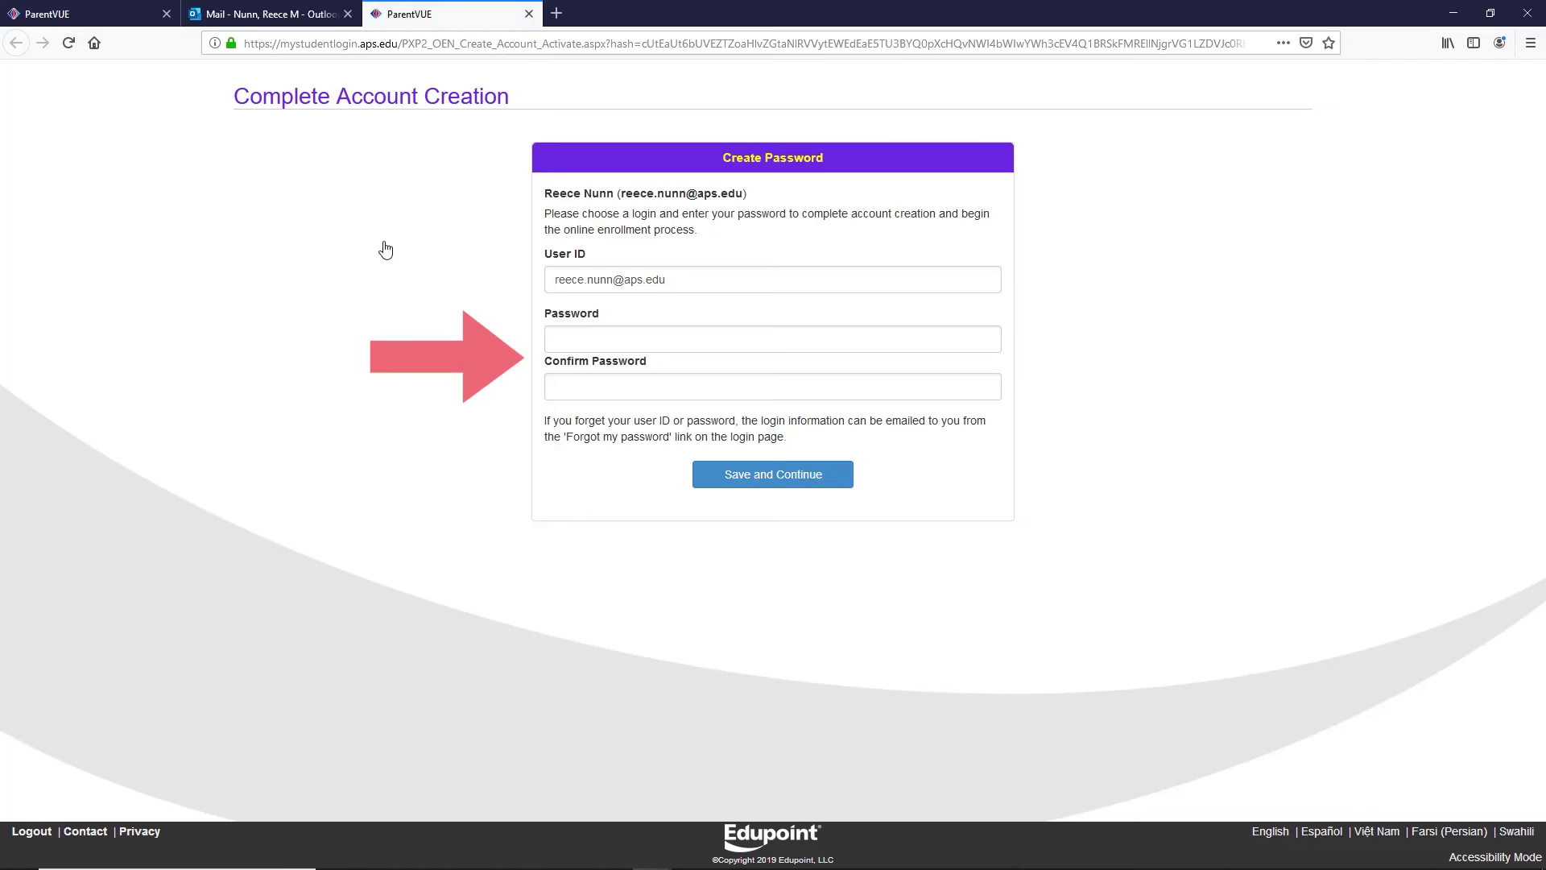
Enter the new account password in both Password and Confirm Password, then Save and Continue.
{"action": "left_click", "coordinate": [623, 336]}
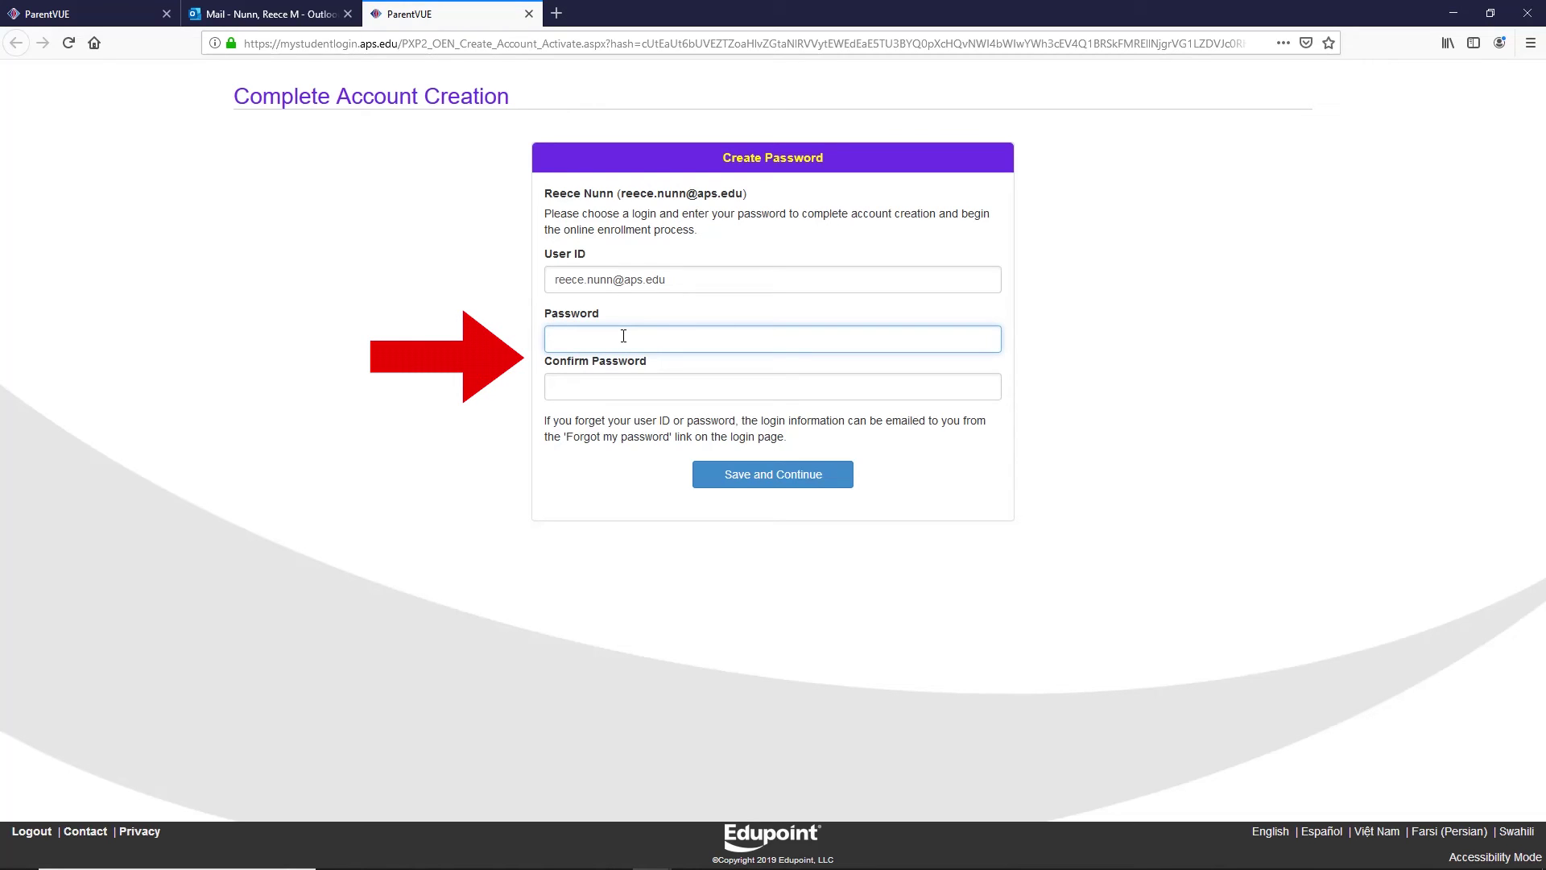
{"action": "type", "text": "•••••••••"}
{"action": "left_click", "coordinate": [672, 383]}
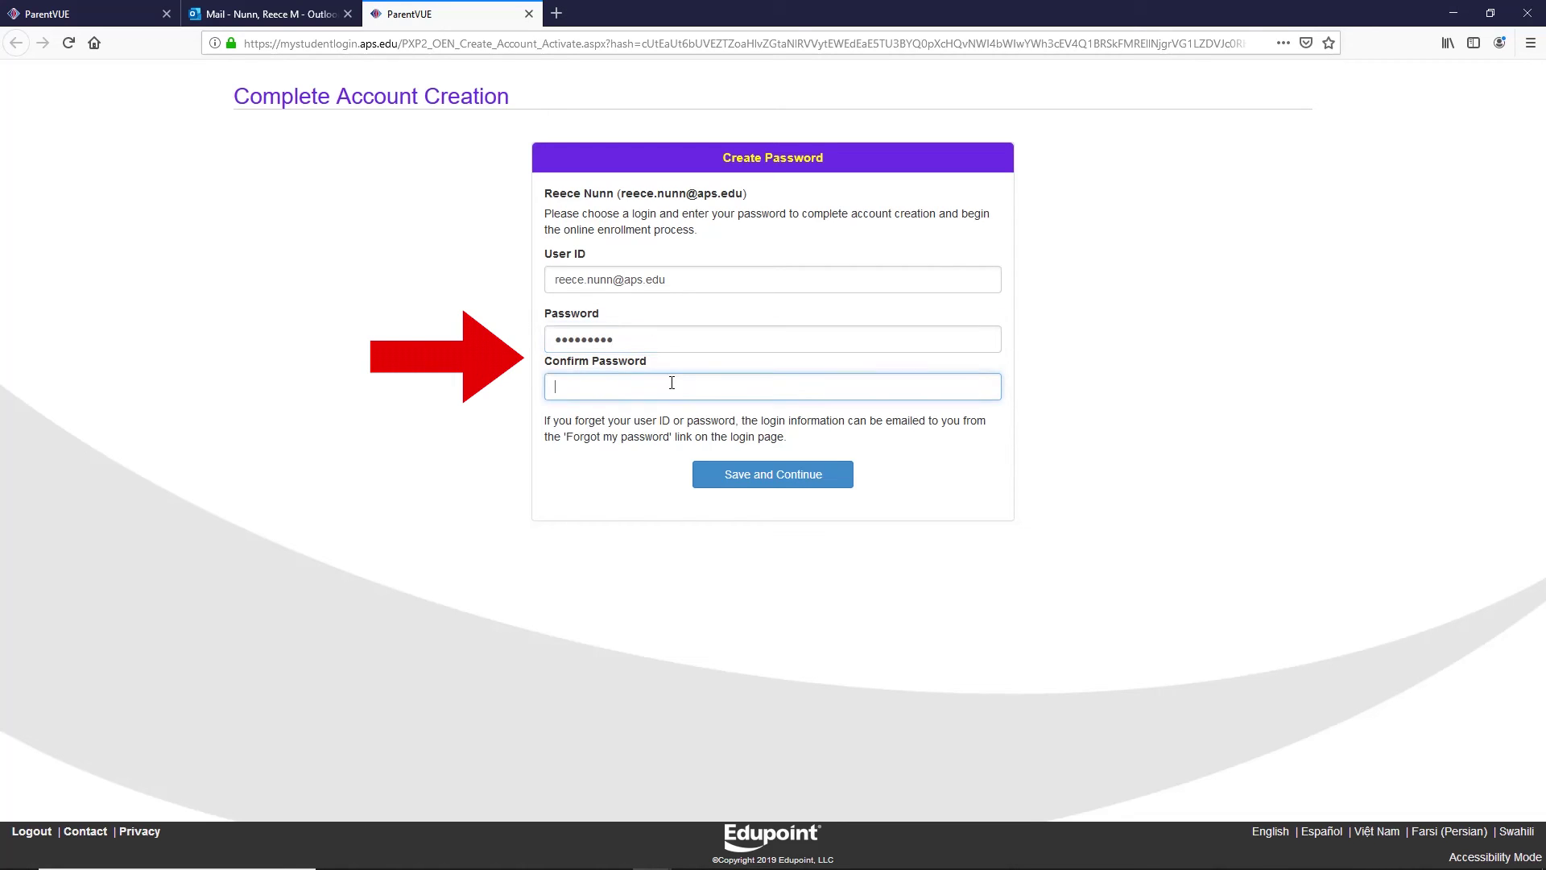
{"action": "type", "text": "•••••••••"}
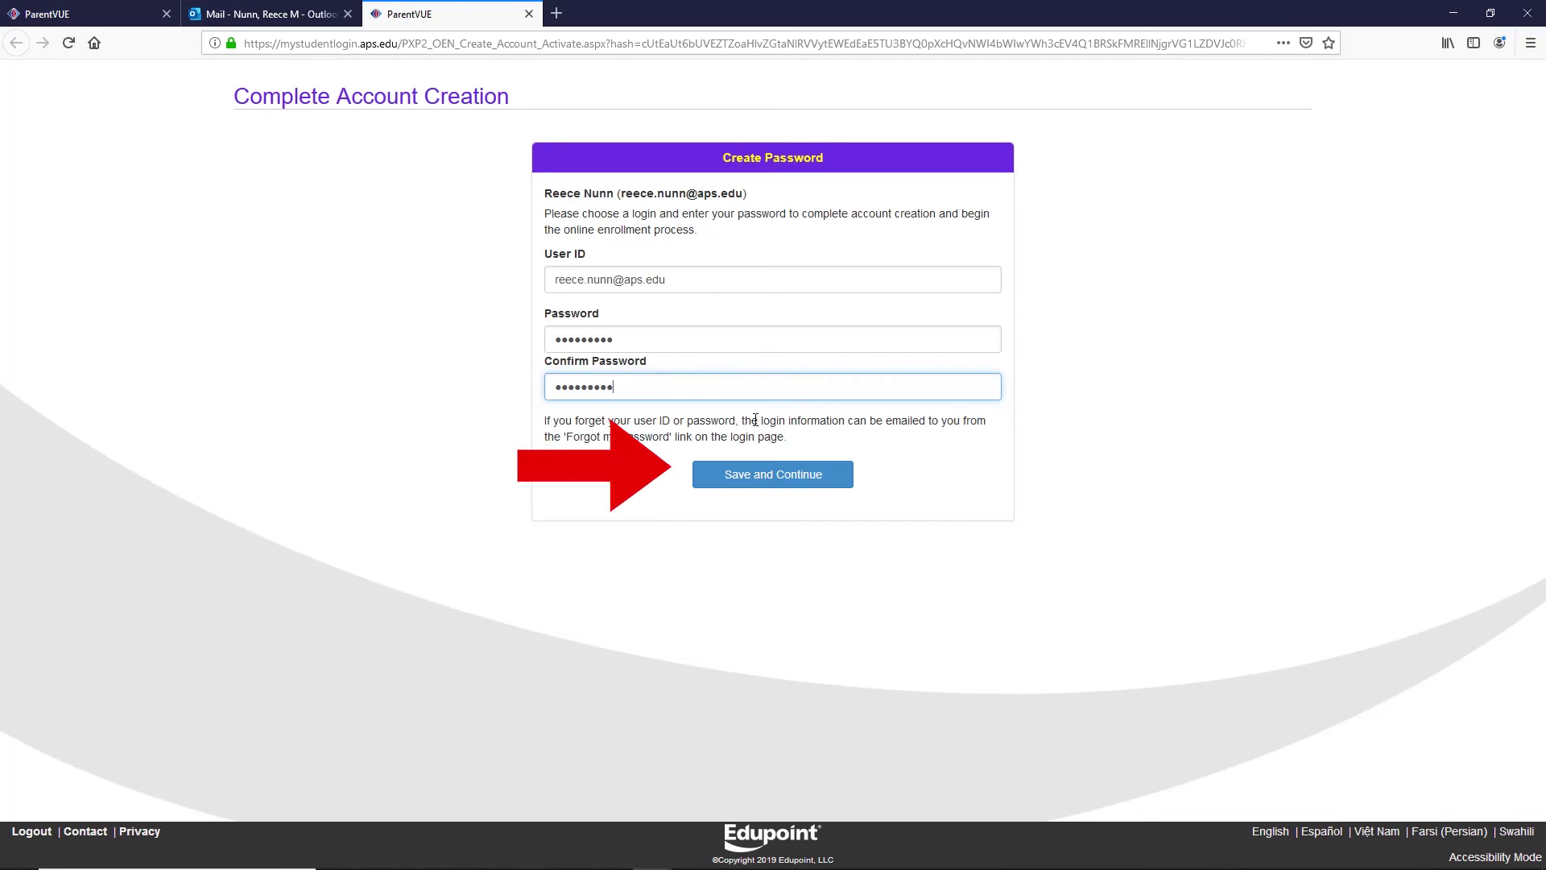
{"action": "left_click", "coordinate": [792, 476]}
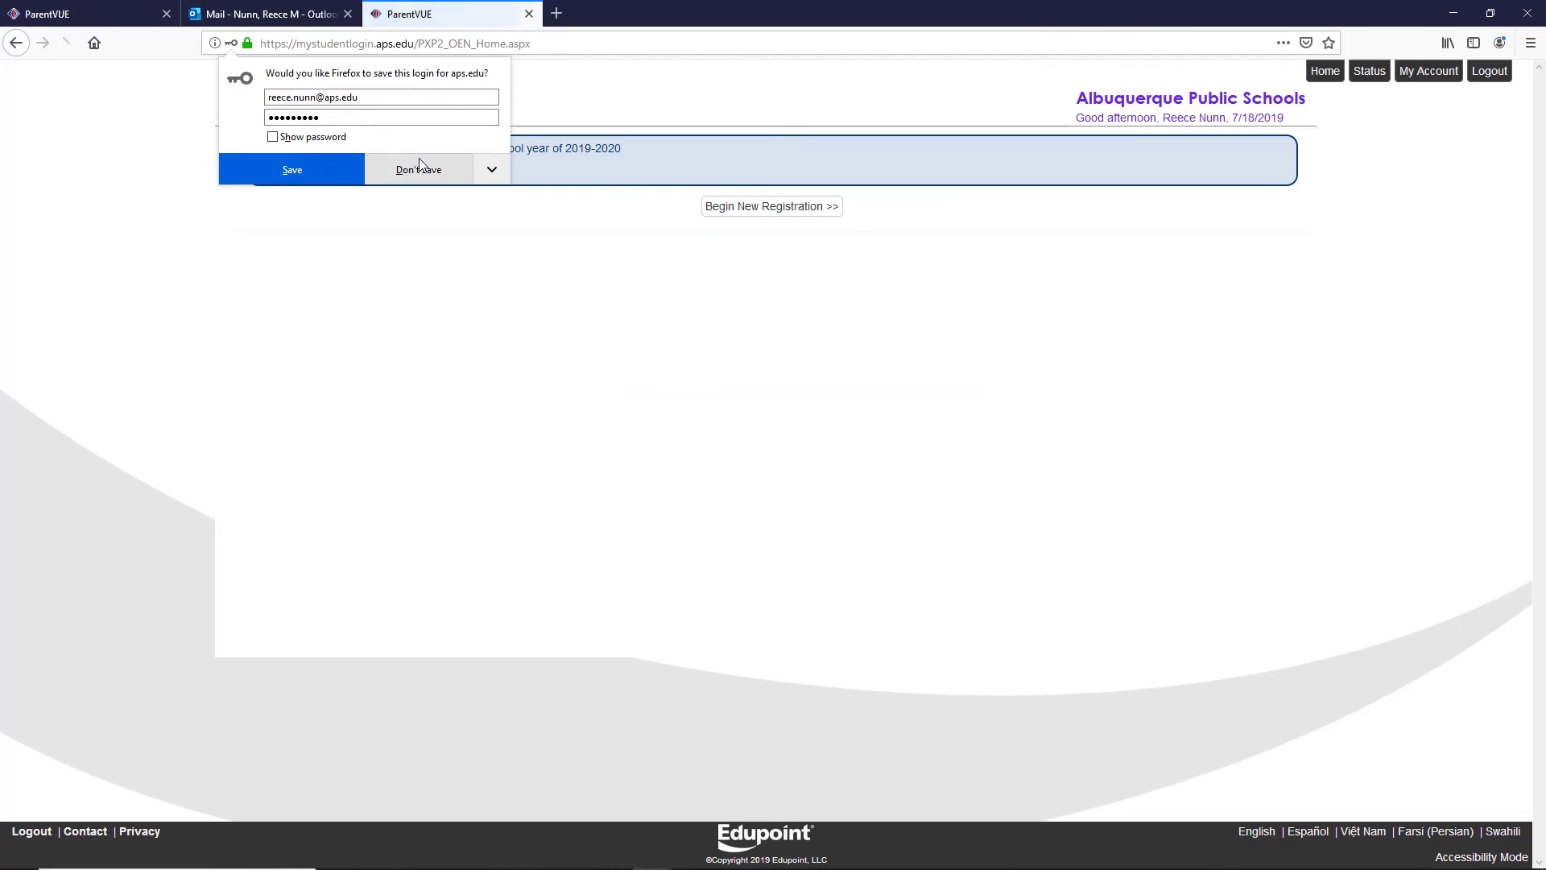
Decline Firefox's offer to save the ParentVUE login.
{"action": "left_click", "coordinate": [418, 163]}
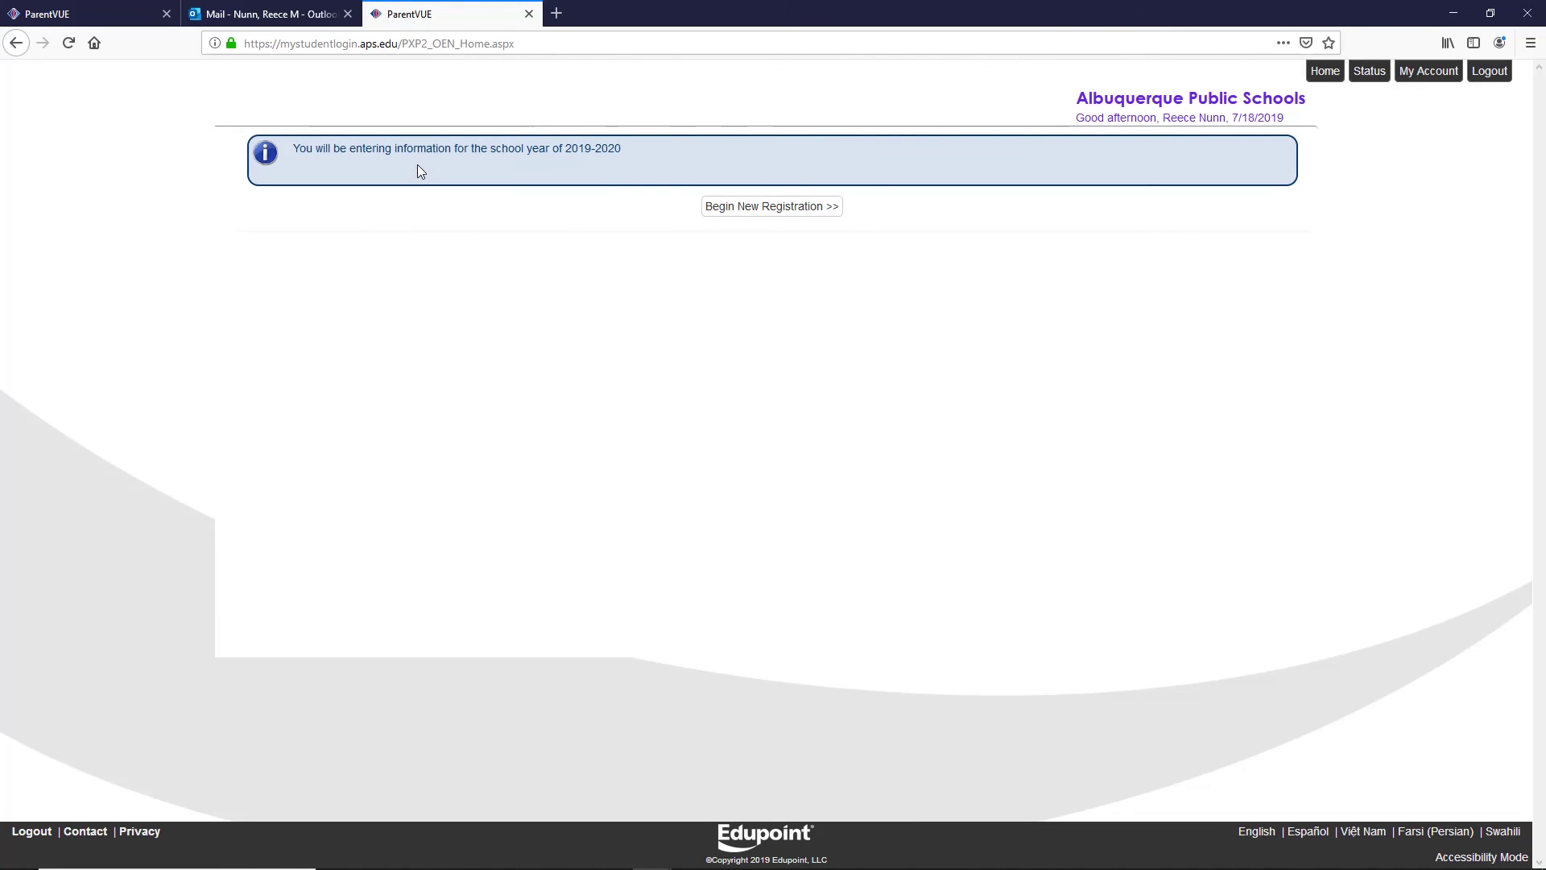